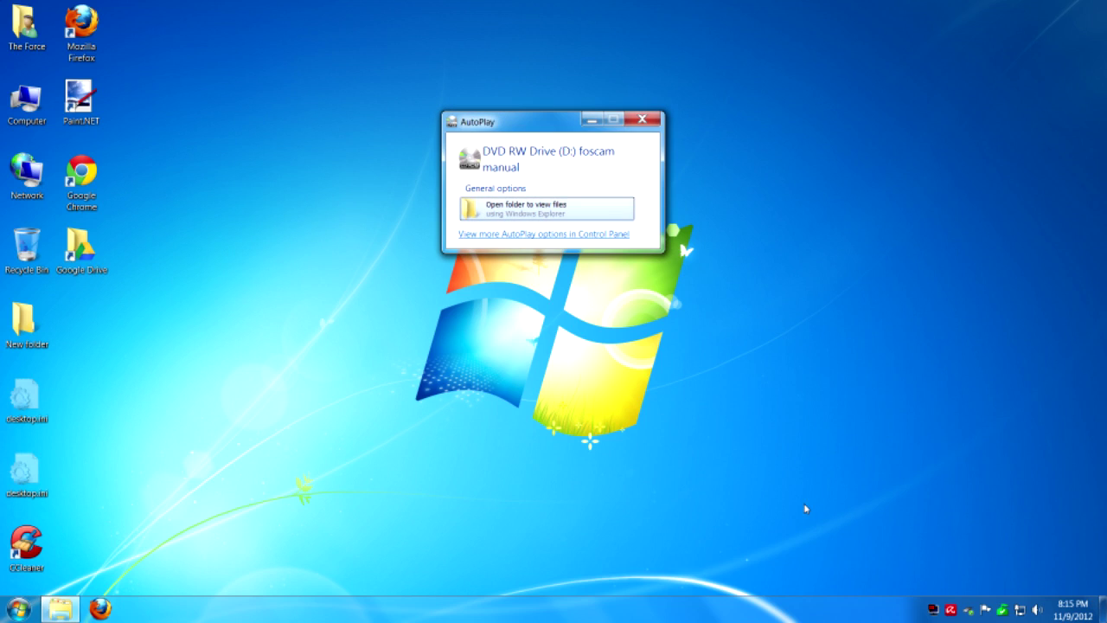
- Browse the foscam disc to For Windows OS\IP Camera Tool and run IPCamSetup.exe as administrator
{"action": "left_click", "coordinate": [546, 218]}
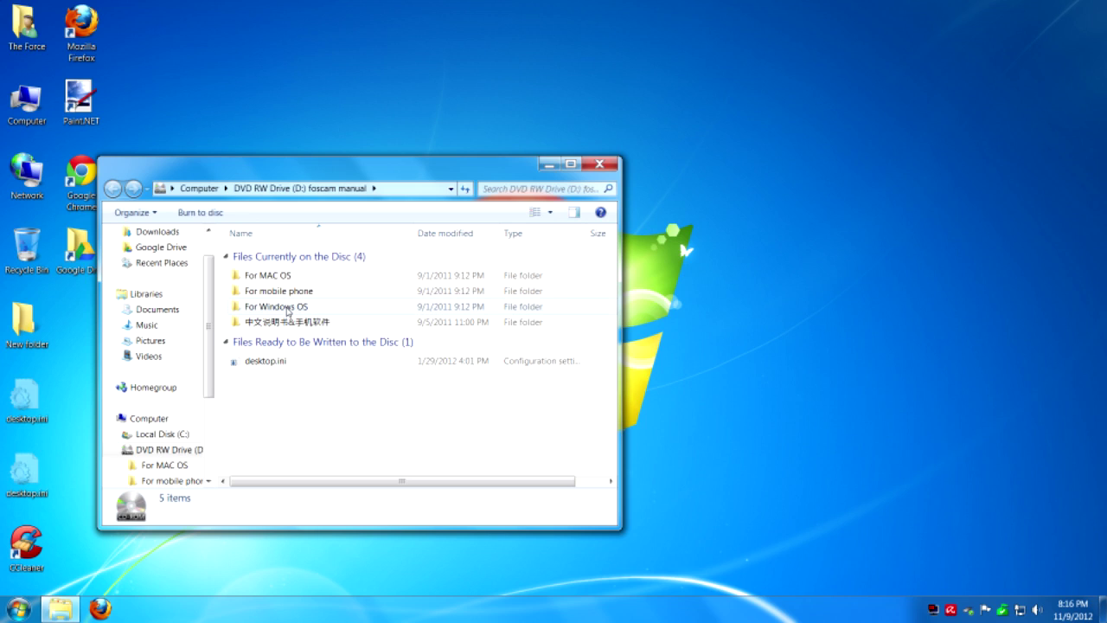
{"action": "double_click", "coordinate": [288, 308]}
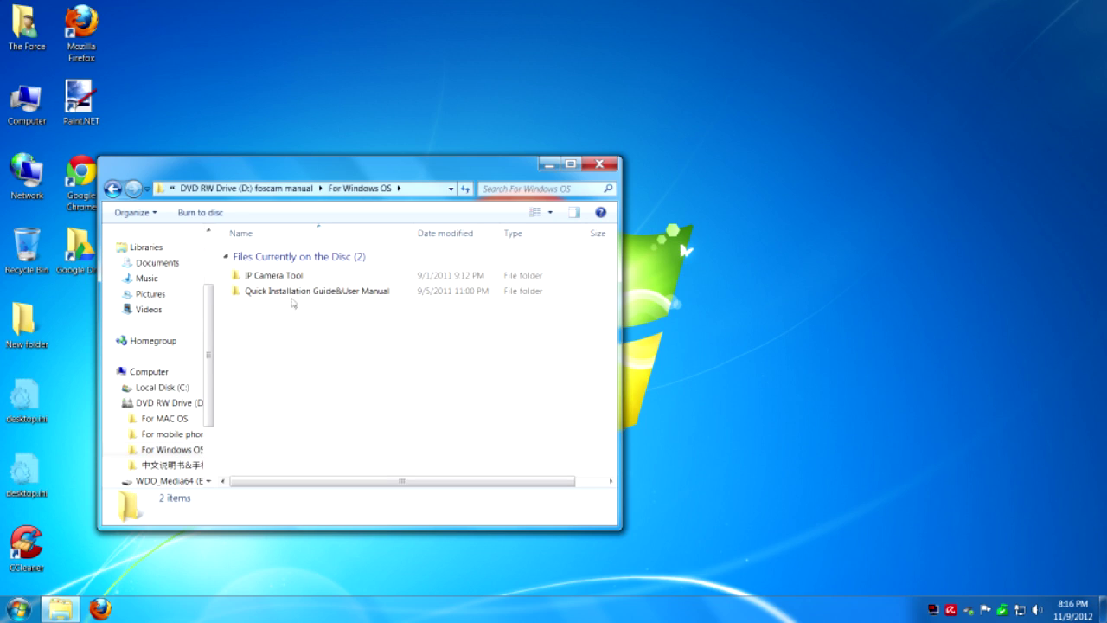
{"action": "double_click", "coordinate": [294, 277]}
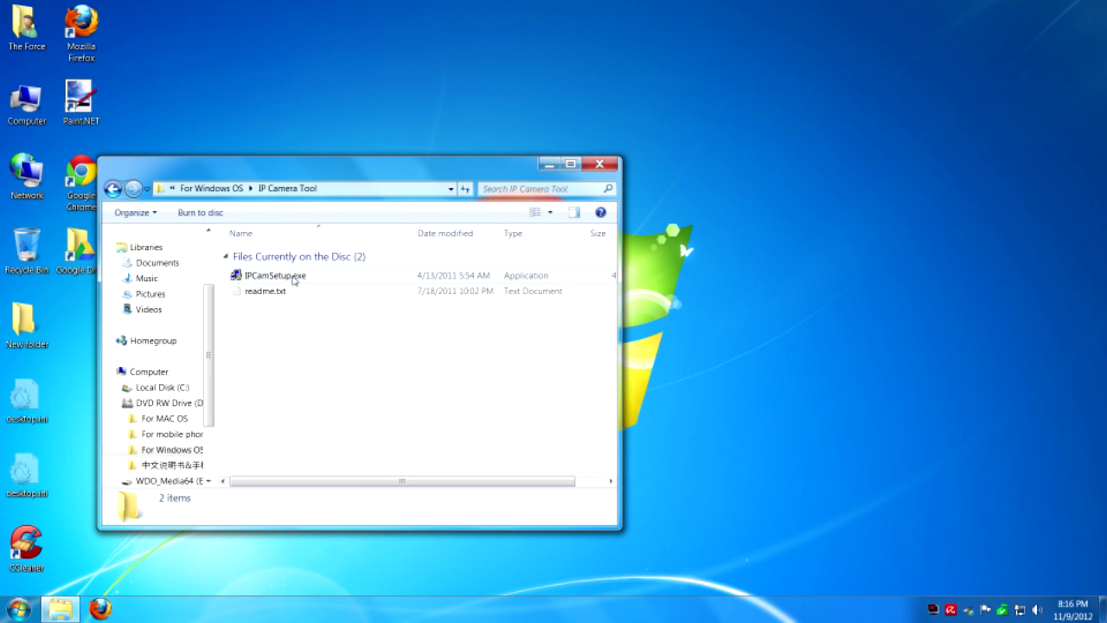
{"action": "double_click", "coordinate": [294, 277]}
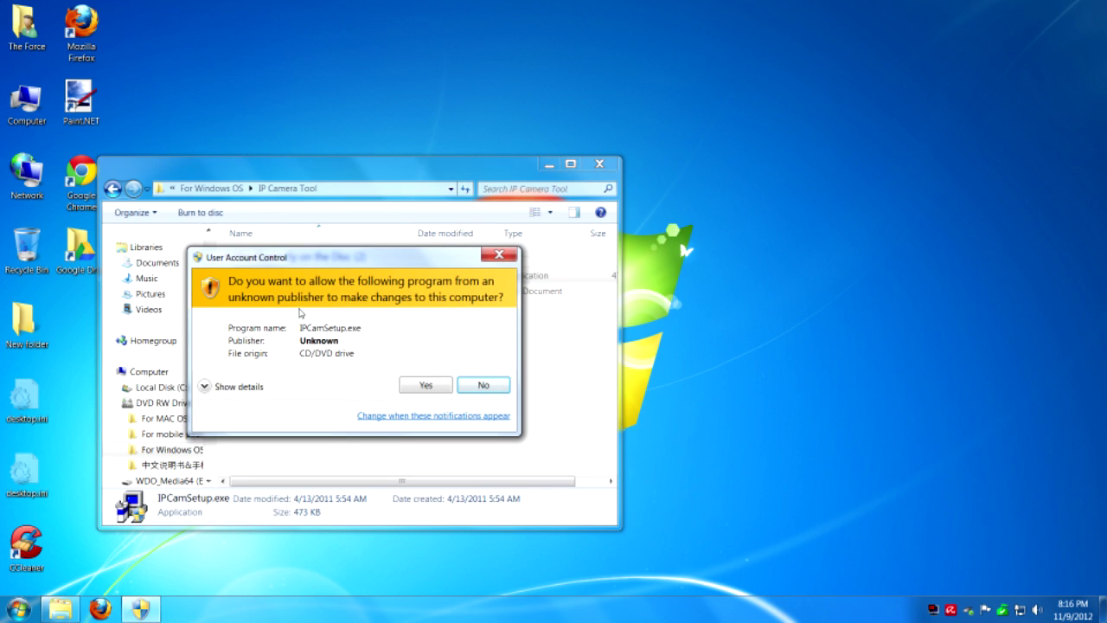
{"action": "left_click", "coordinate": [426, 386]}
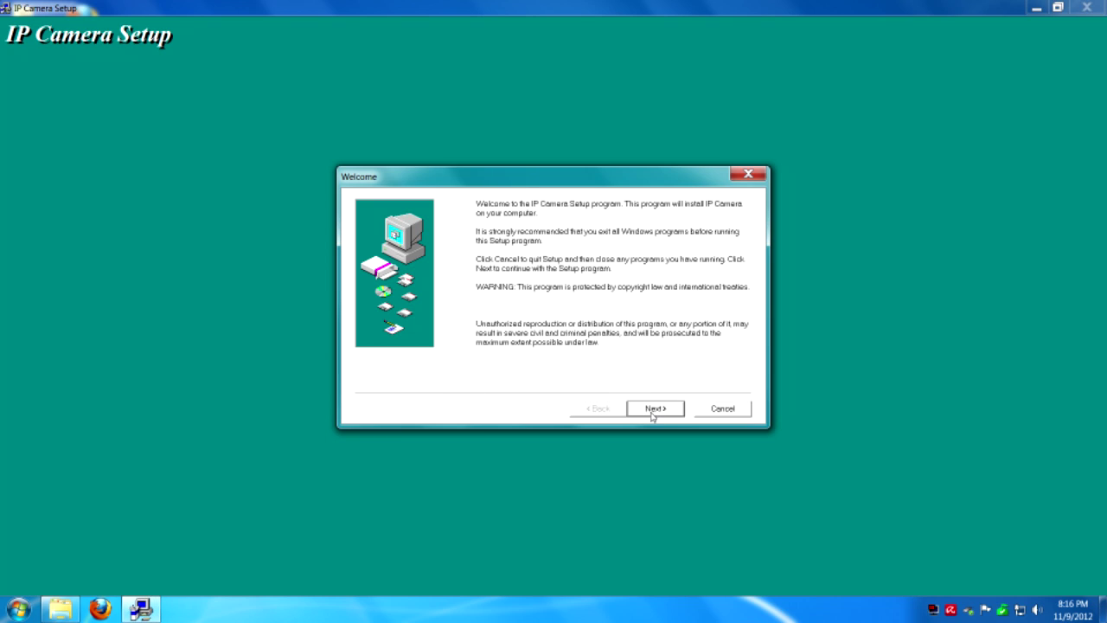
- Install IP Camera, choosing to restart later, then close the setup and its Start Menu folder
{"action": "left_click", "coordinate": [653, 413]}
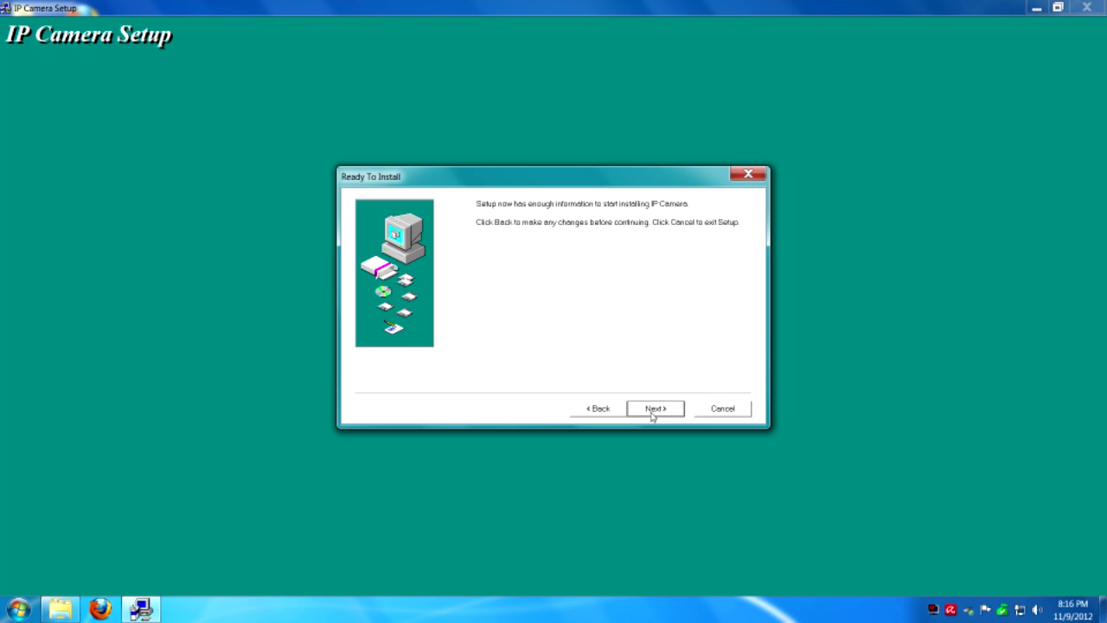
{"action": "left_click", "coordinate": [653, 413]}
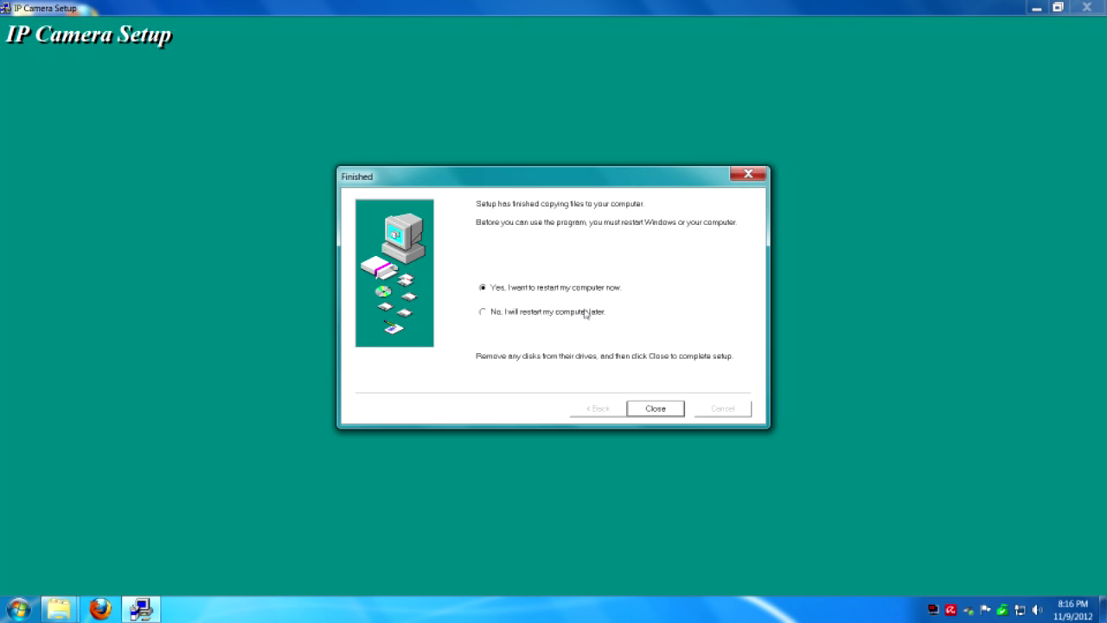
{"action": "left_click", "coordinate": [585, 312]}
{"action": "left_click", "coordinate": [655, 409]}
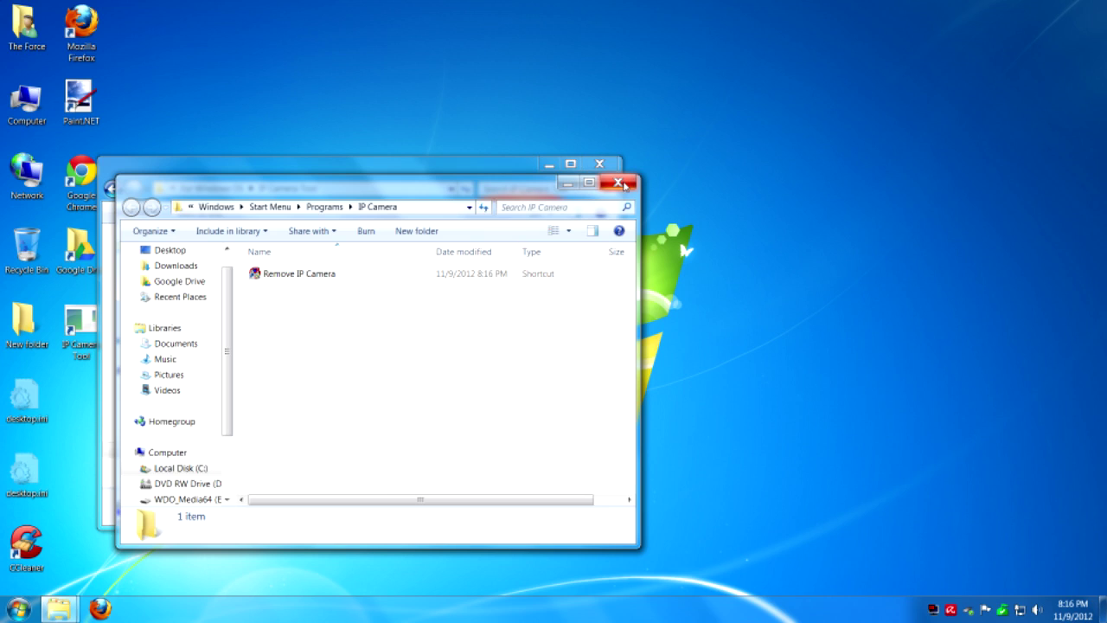
{"action": "left_click", "coordinate": [617, 183]}
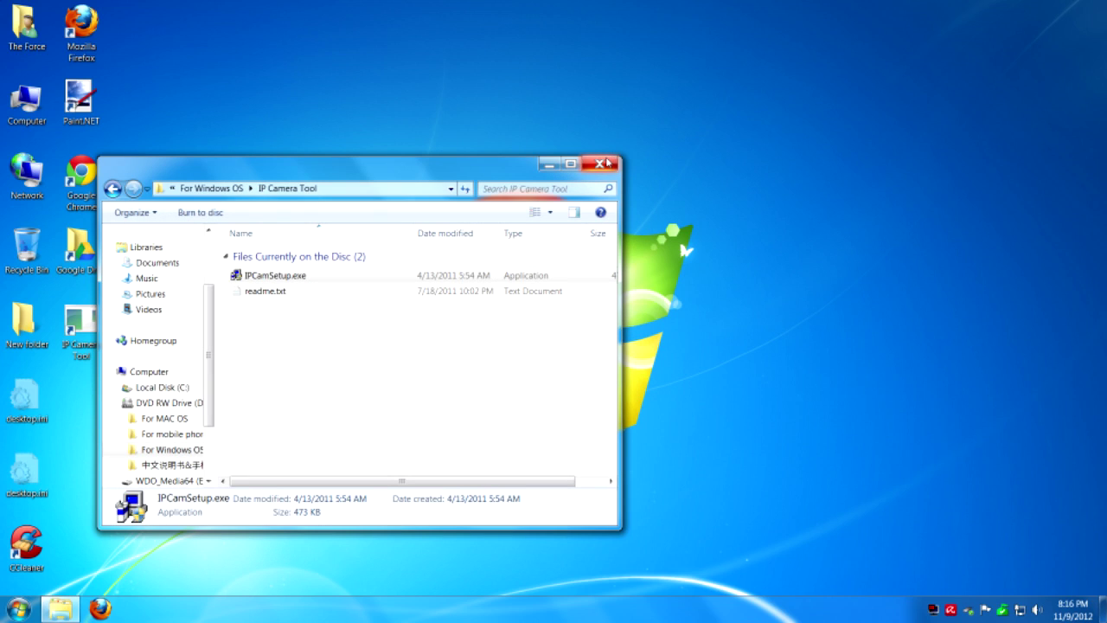
- Launch IP Camera Tool and open the camera at 192.168.0.114 in Firefox
{"action": "left_click", "coordinate": [600, 165]}
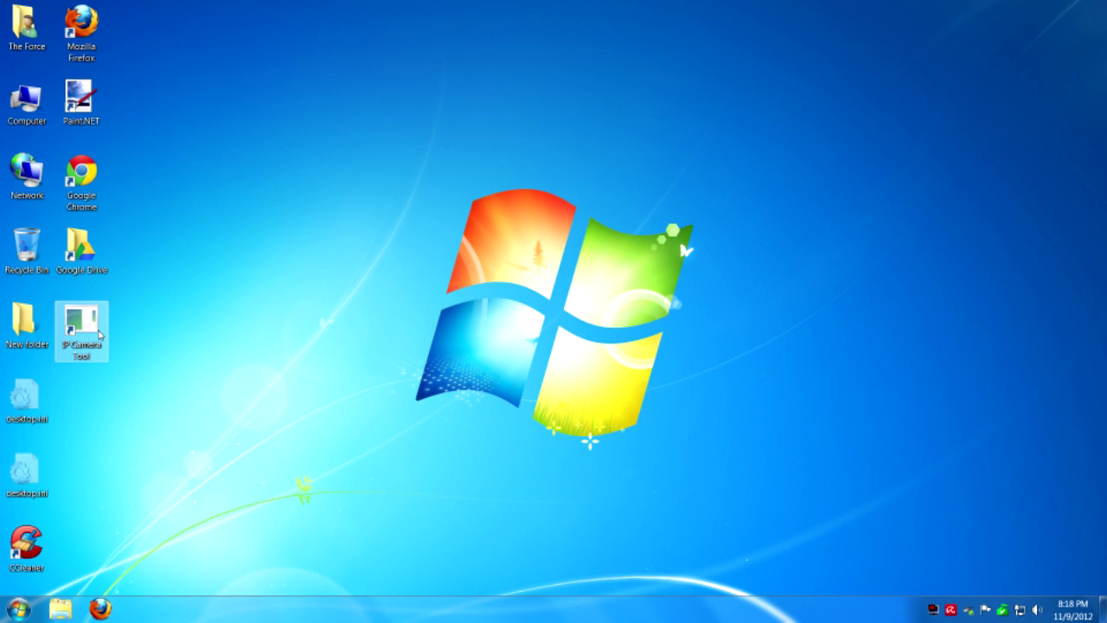
{"action": "double_click", "coordinate": [99, 334]}
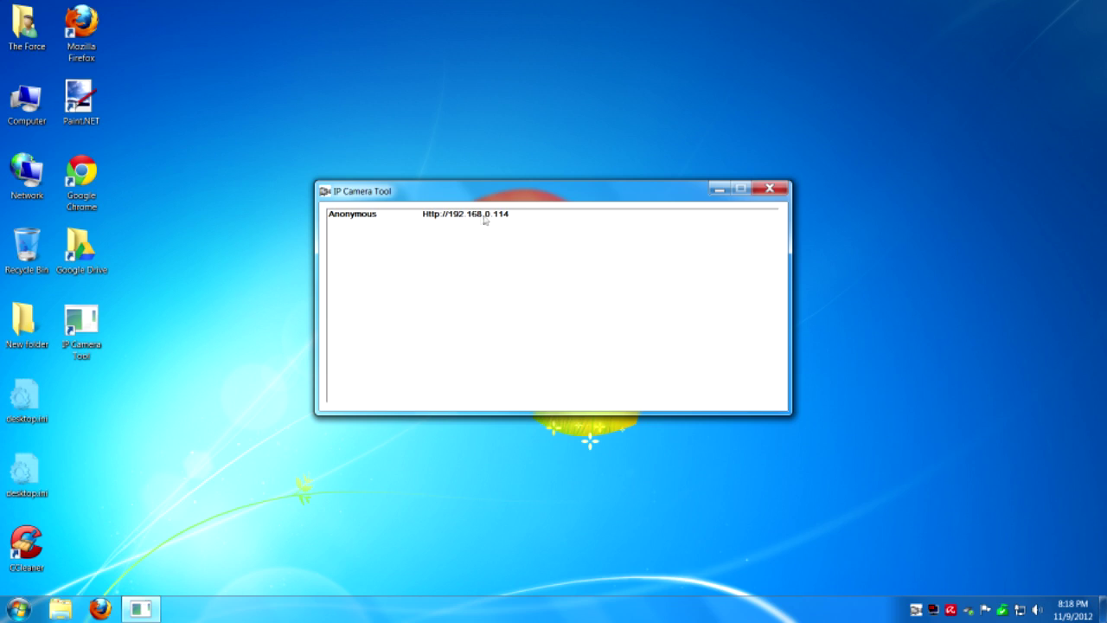
{"action": "left_click", "coordinate": [443, 215]}
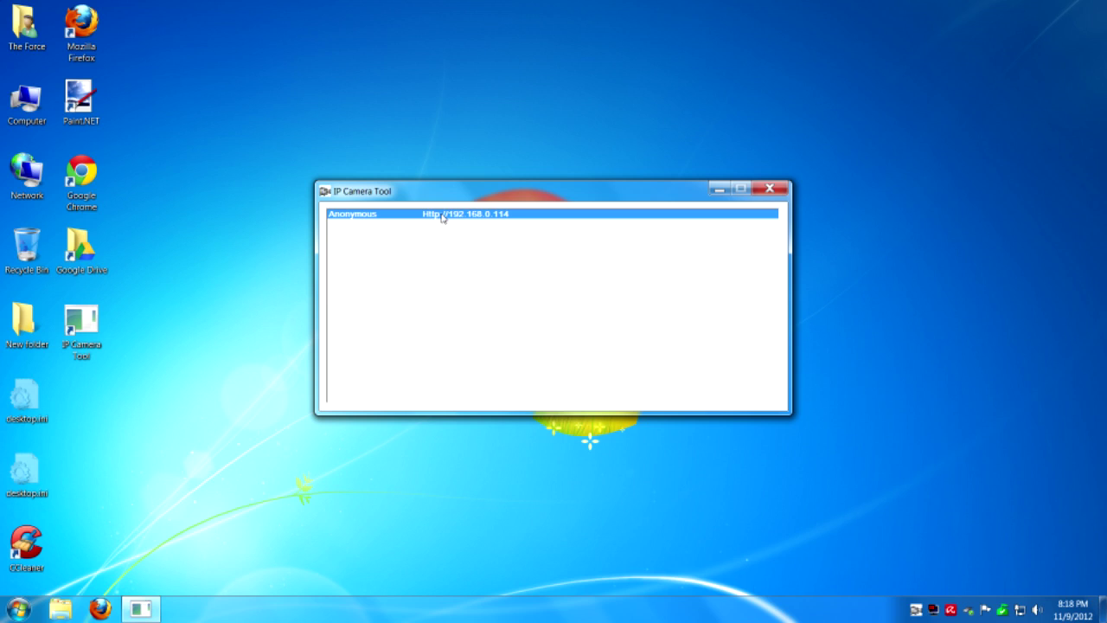
{"action": "double_click", "coordinate": [442, 215]}
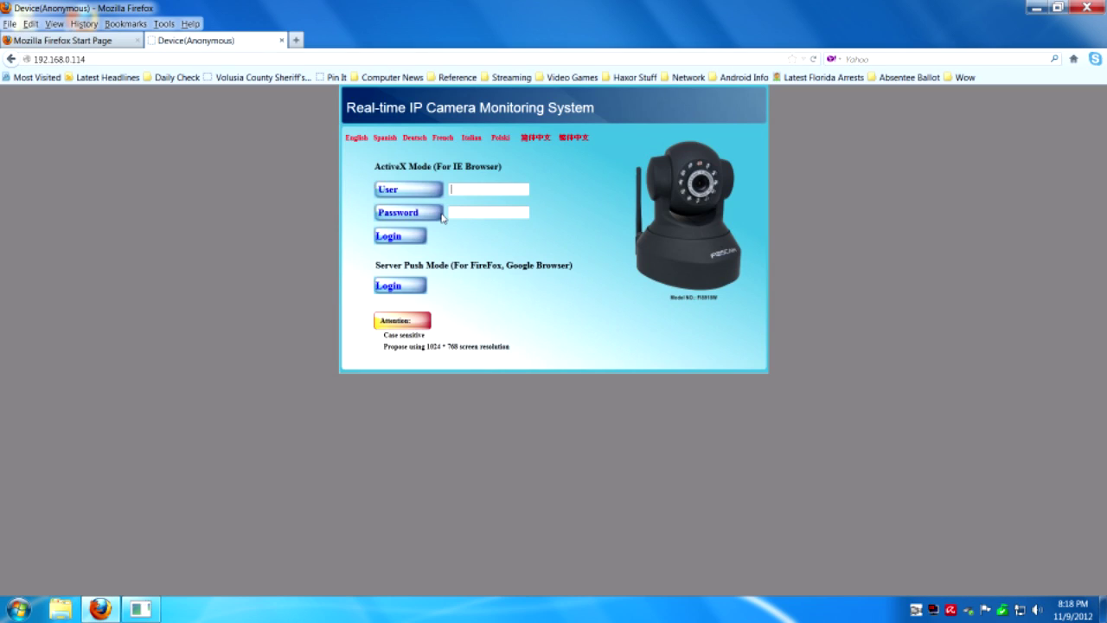
- Log in through Server Push Mode as admin with an empty password
{"action": "left_click", "coordinate": [390, 292]}
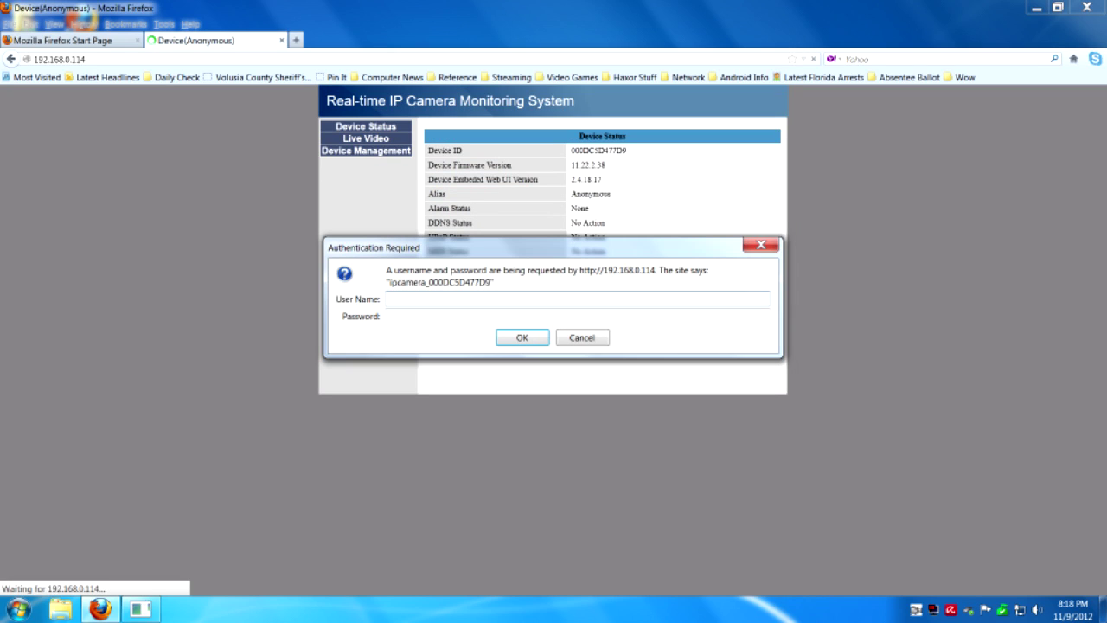
{"action": "type", "text": "admin"}
{"action": "key", "text": "Return"}
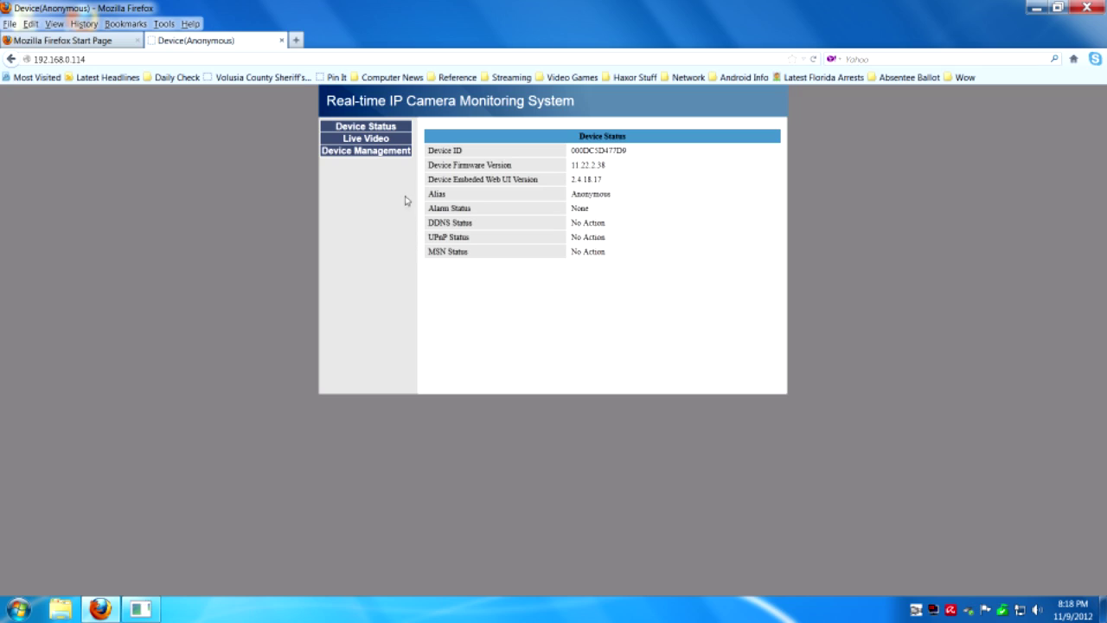
- Change the camera alias from Anonymous to Cam1 in Device Management and submit it
{"action": "left_click", "coordinate": [395, 154]}
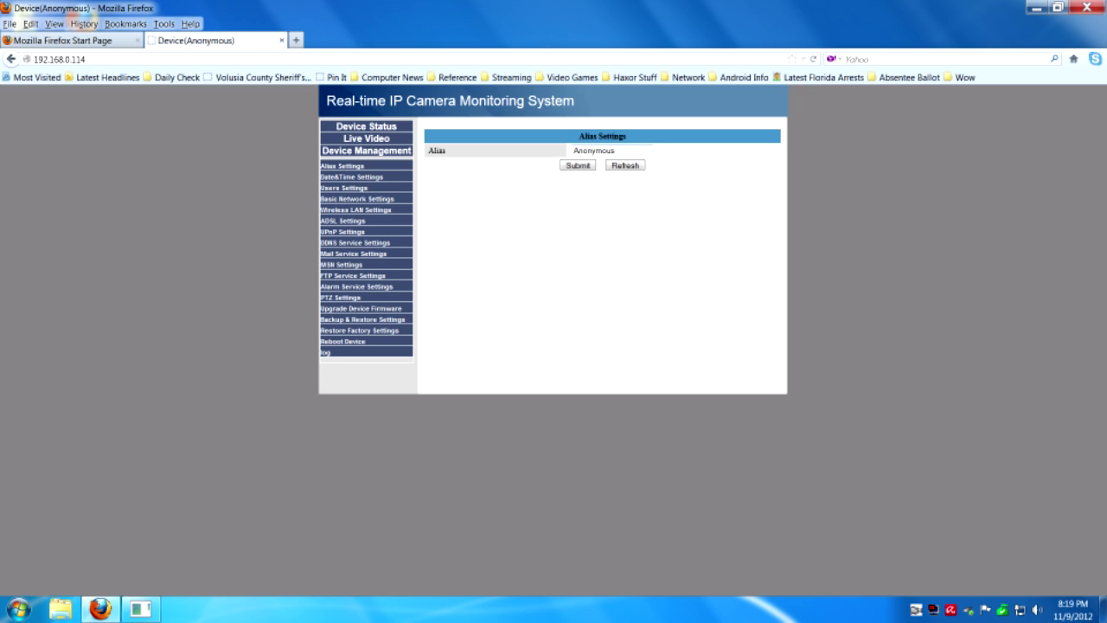
{"action": "double_click", "coordinate": [594, 151]}
{"action": "type", "text": "Cam1"}
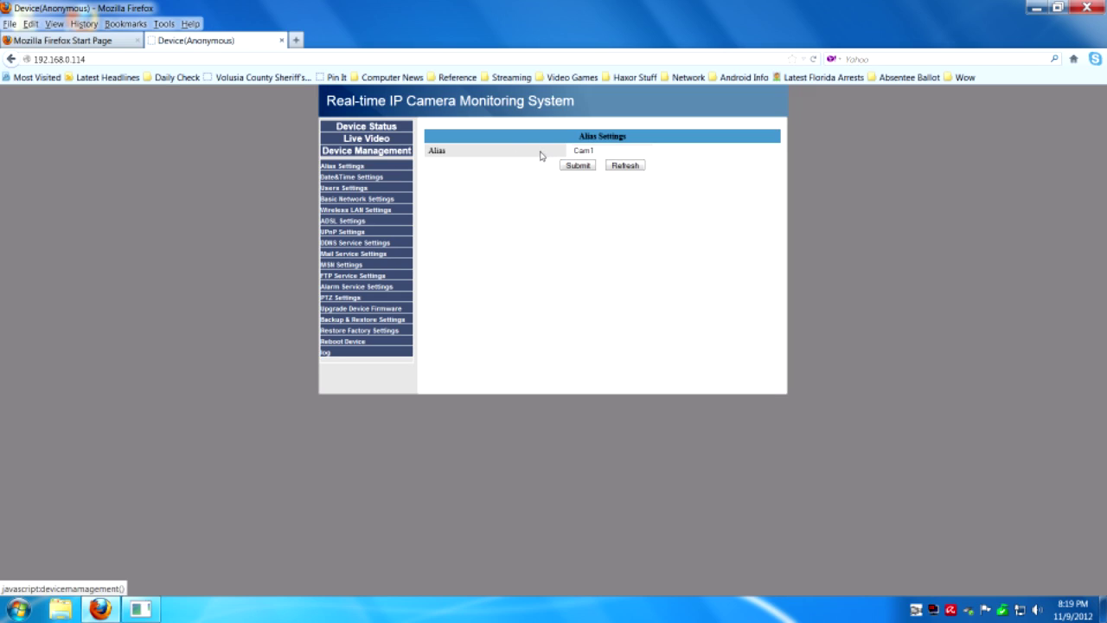
{"action": "left_click", "coordinate": [577, 168]}
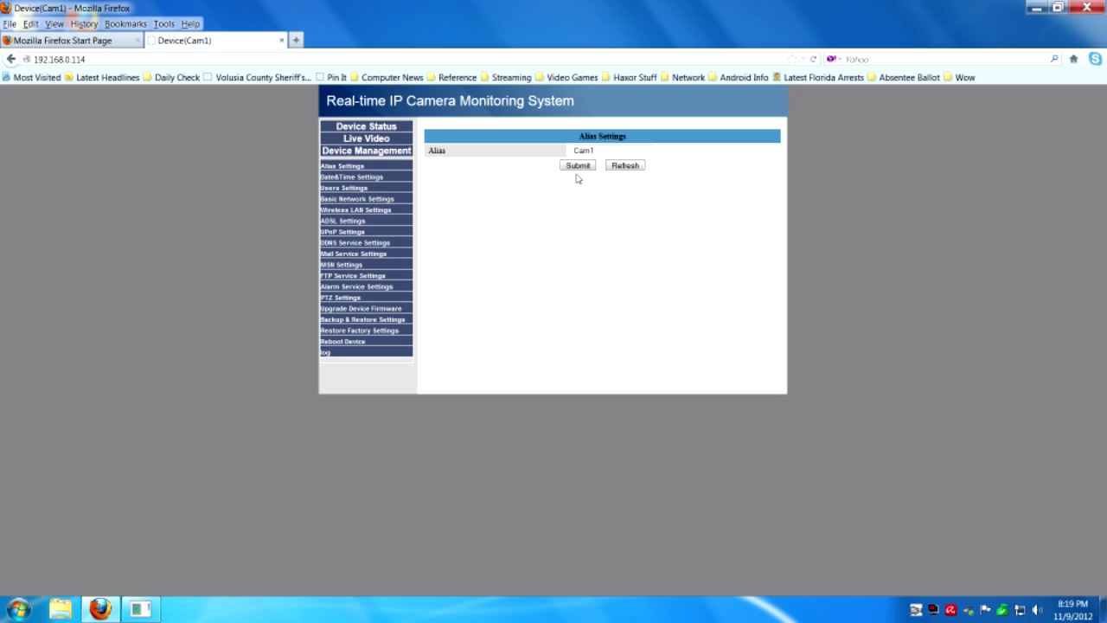
{"action": "left_click", "coordinate": [360, 190]}
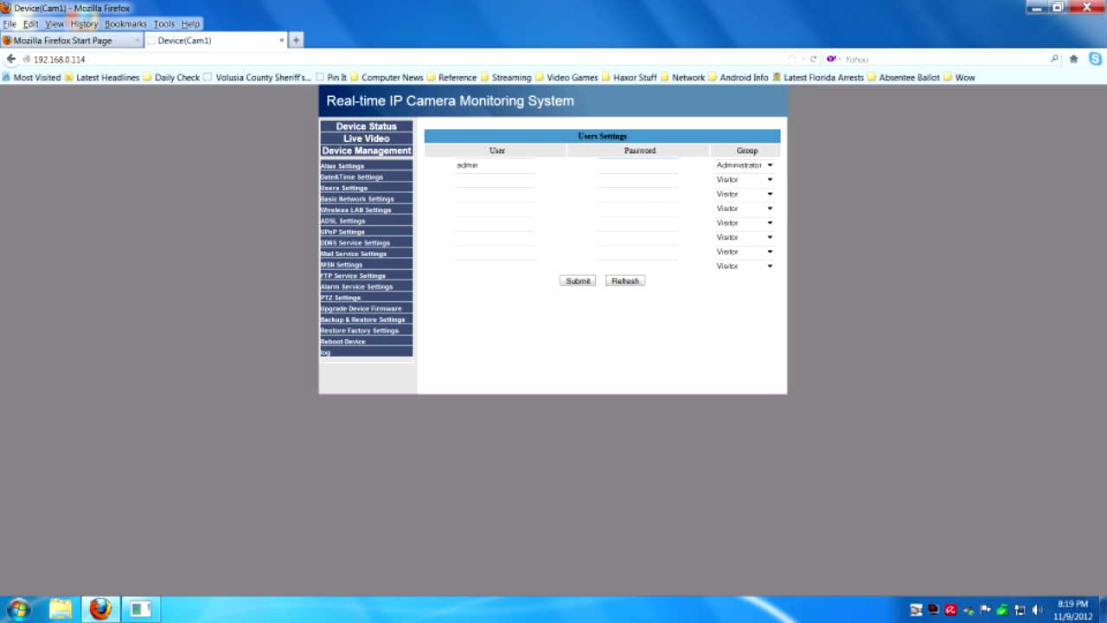
- Keep admin in the Administrator group and save a new admin password
{"action": "left_click", "coordinate": [776, 170]}
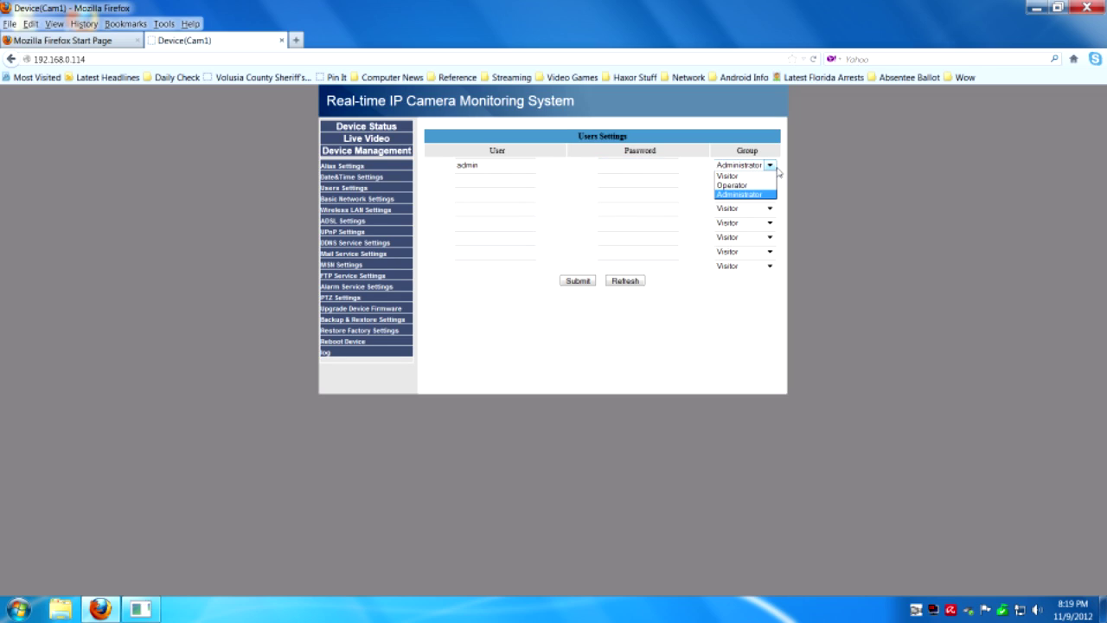
{"action": "left_click", "coordinate": [771, 168]}
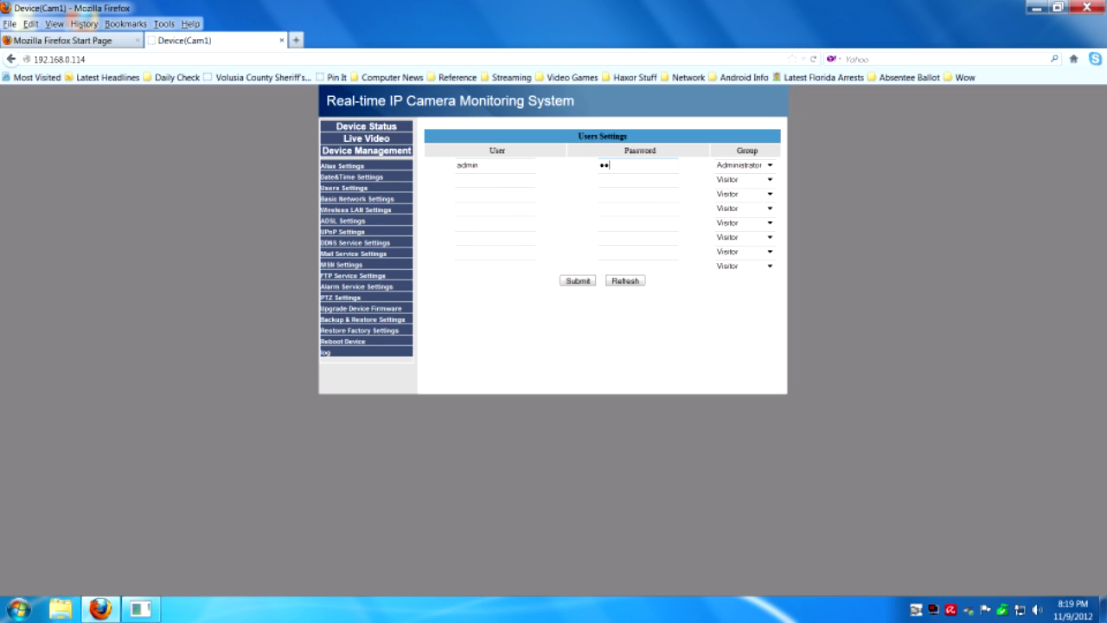
{"action": "type", "text": "••"}
{"action": "left_click", "coordinate": [578, 283]}
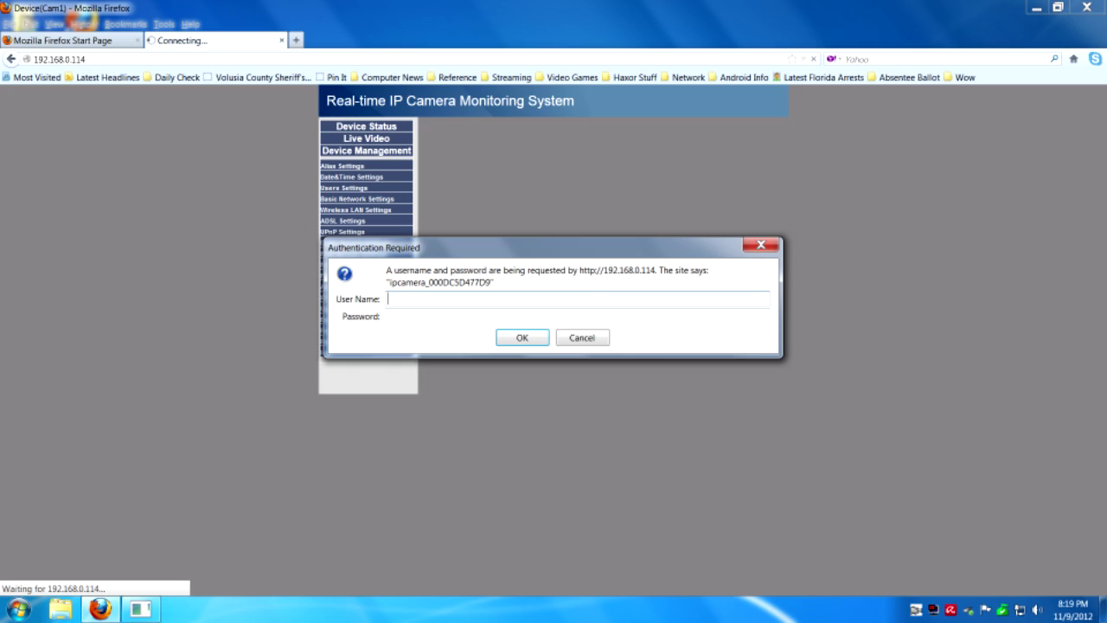
- Sign back in as admin with the new password
{"action": "type", "text": "admin"}
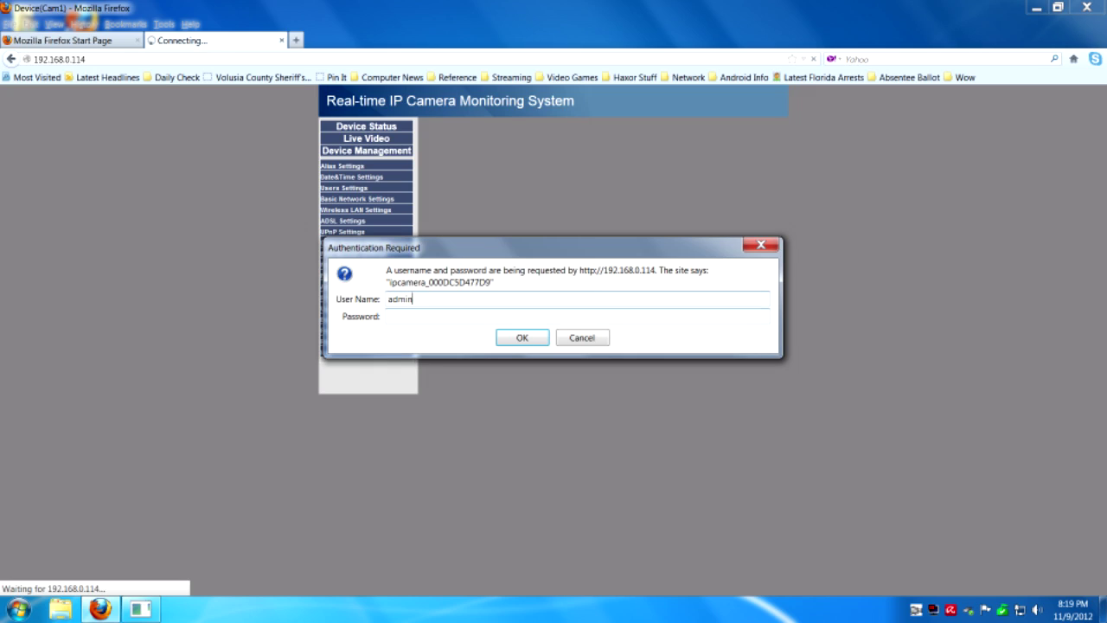
{"action": "key", "text": "Tab"}
{"action": "type", "text": "******"}
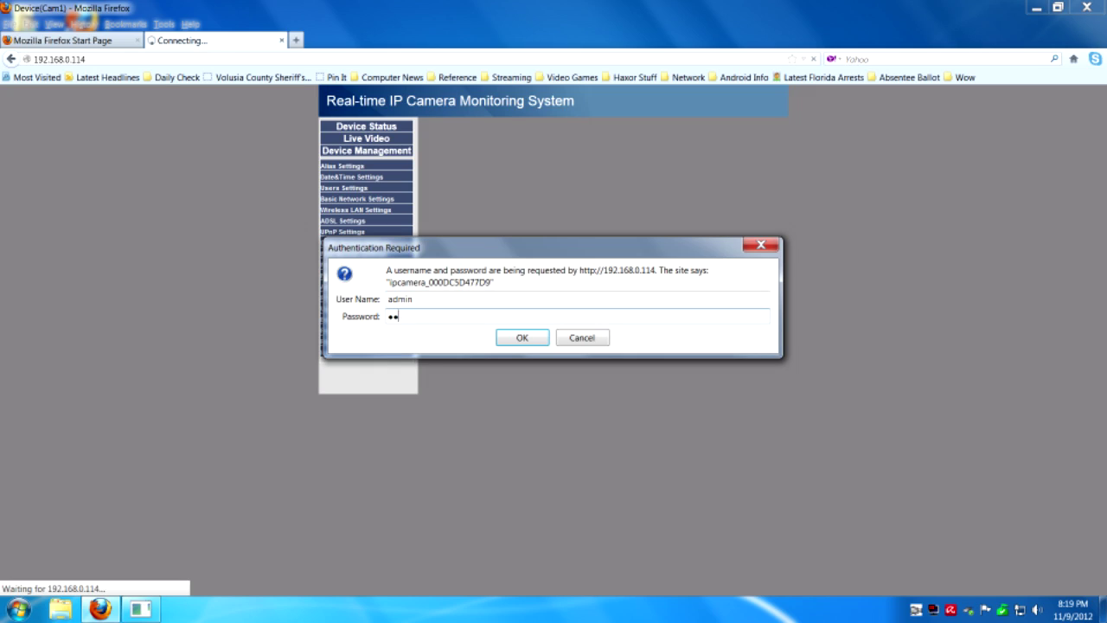
{"action": "key", "text": "Return"}
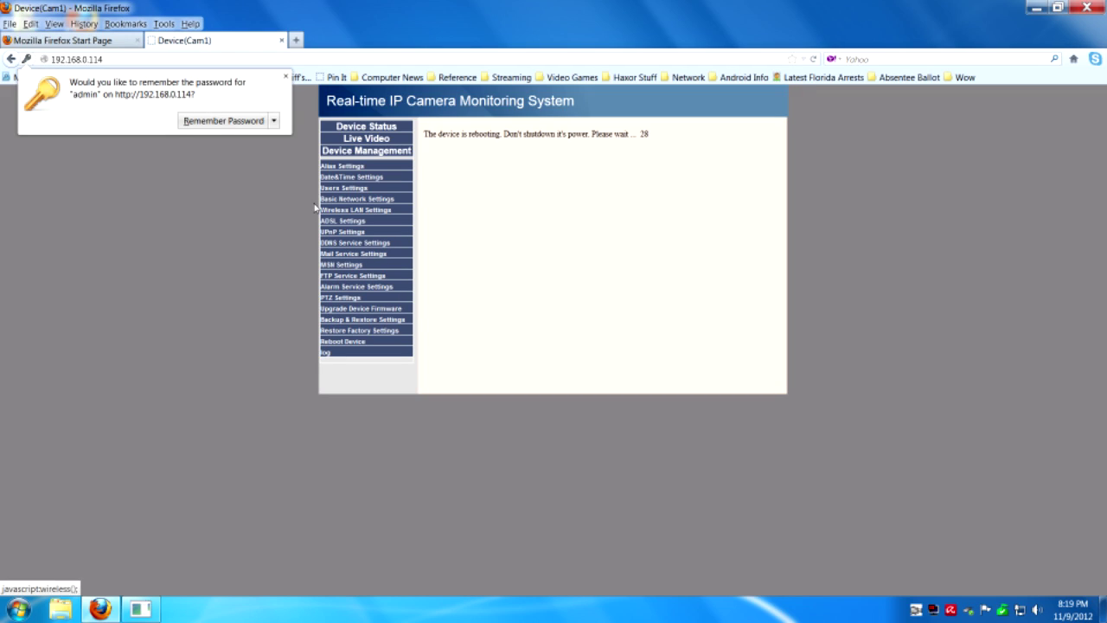
{"action": "left_click", "coordinate": [274, 121]}
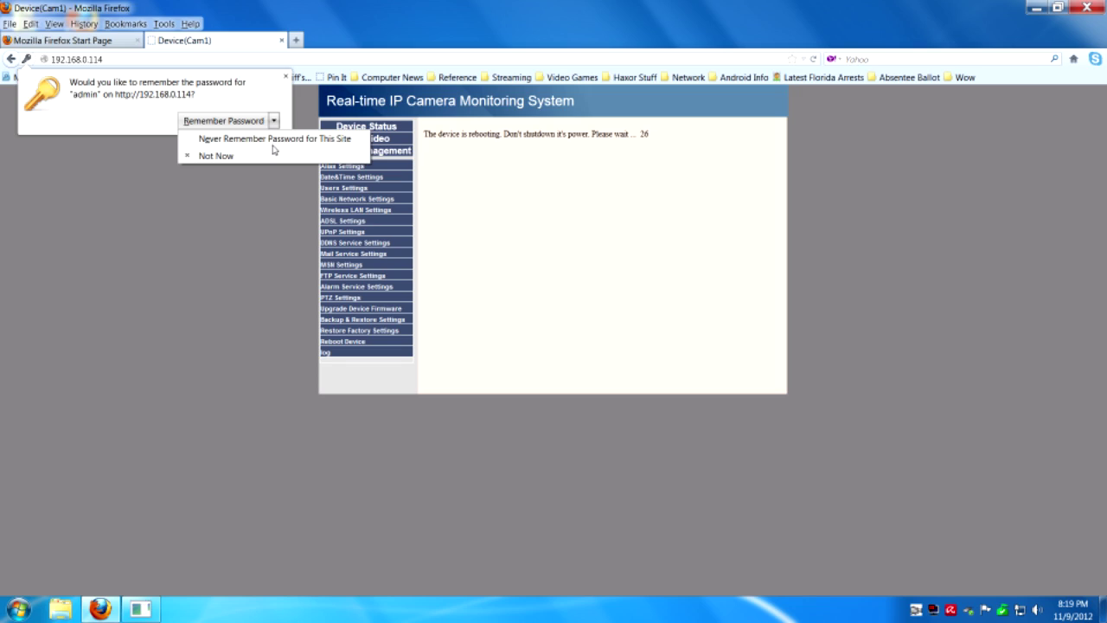
- Decline saving the password and wait for the reboot until Device Status shows Alias Cam1
{"action": "left_click", "coordinate": [273, 146]}
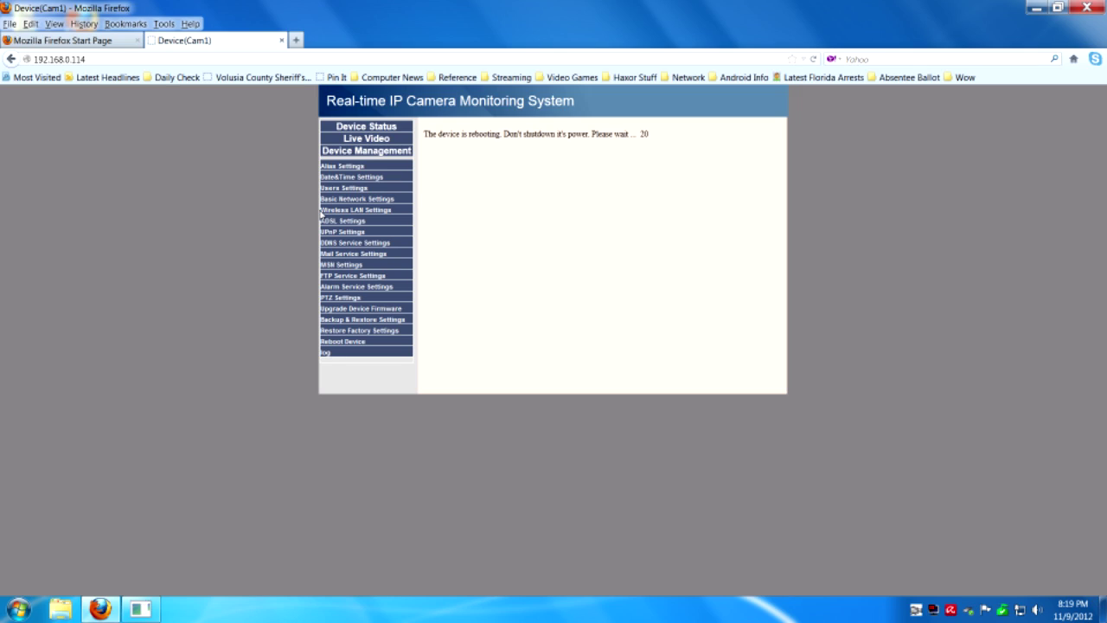
{"action": "left_click", "coordinate": [342, 204]}
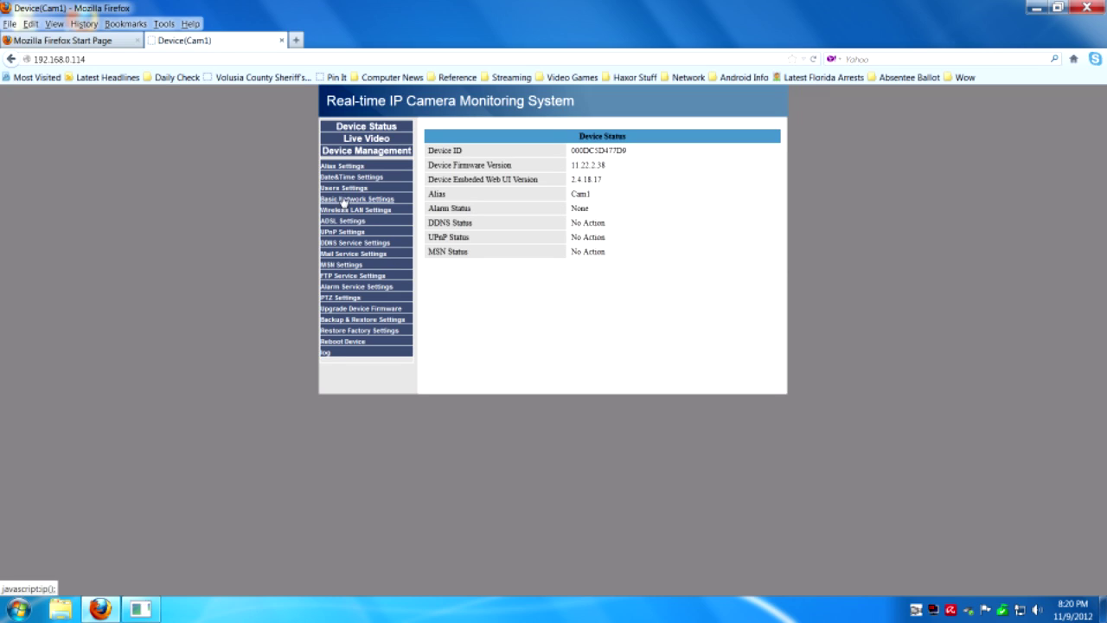
- Review Users and Basic Network settings, then scan for networks in Wireless LAN Settings
{"action": "left_click", "coordinate": [345, 187]}
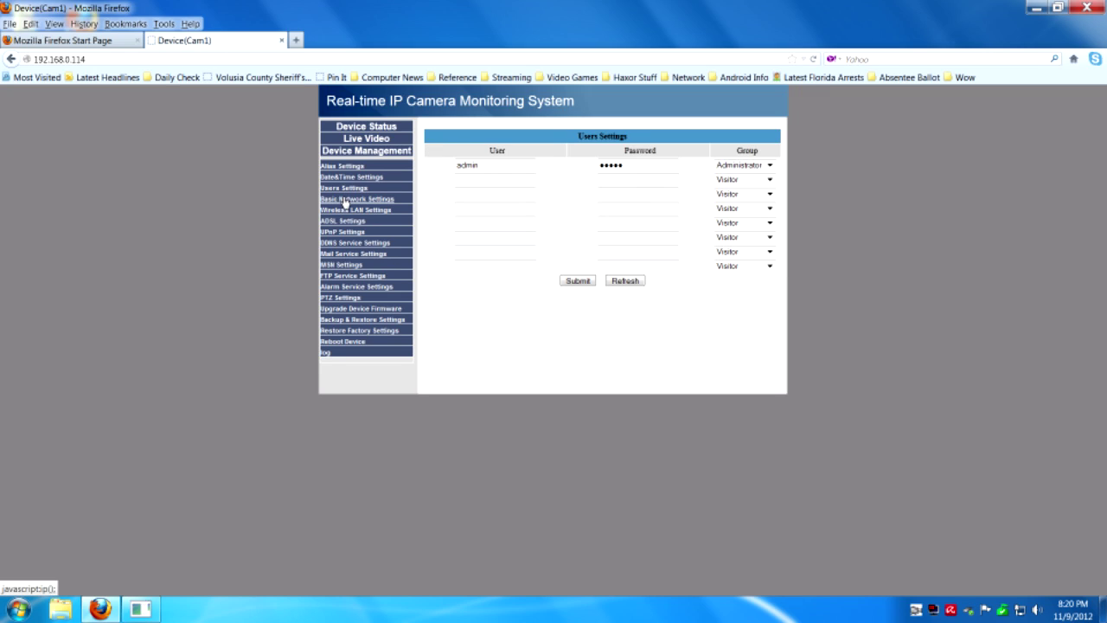
{"action": "left_click", "coordinate": [345, 199]}
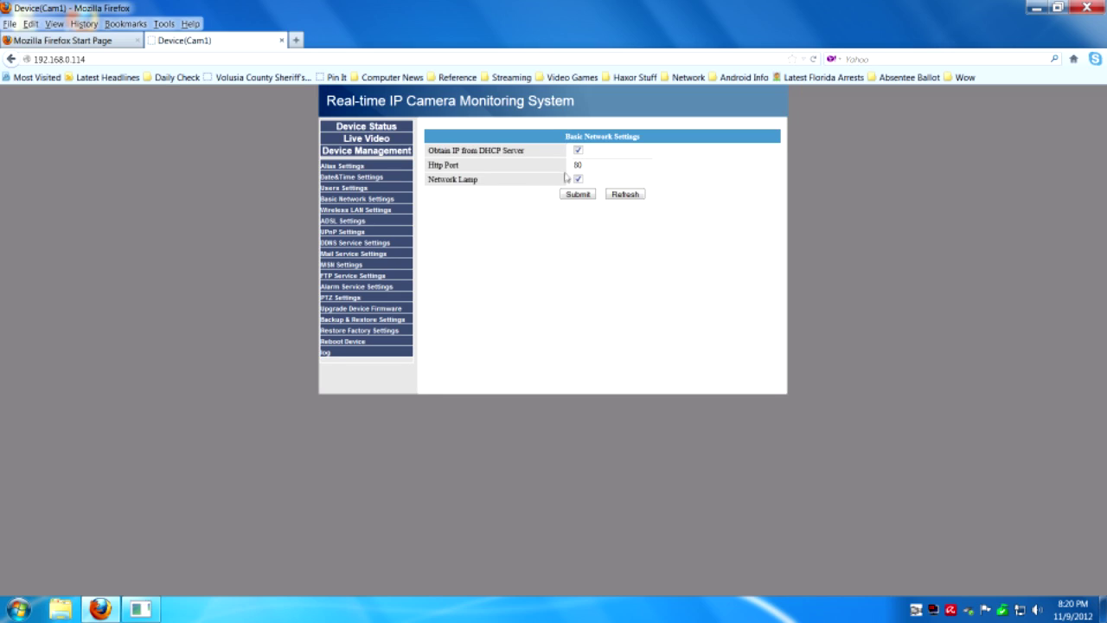
{"action": "left_click", "coordinate": [354, 212]}
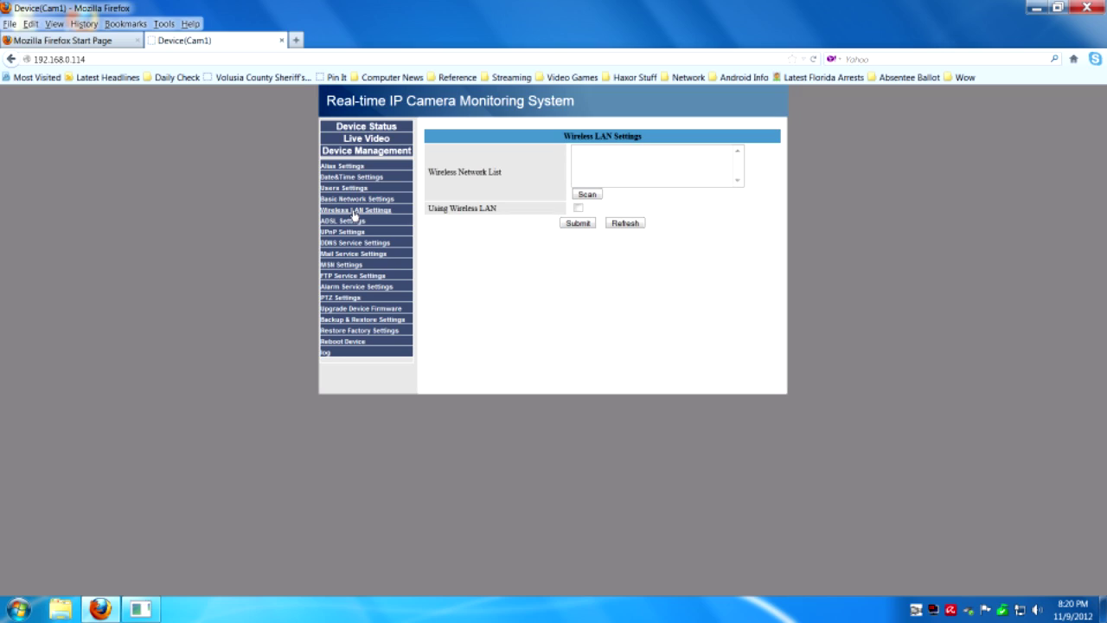
{"action": "left_click", "coordinate": [590, 198]}
- Join the Sushi network with WPA2 Personal (TKIP + AES), enter the share key, and save
{"action": "left_click", "coordinate": [587, 194]}
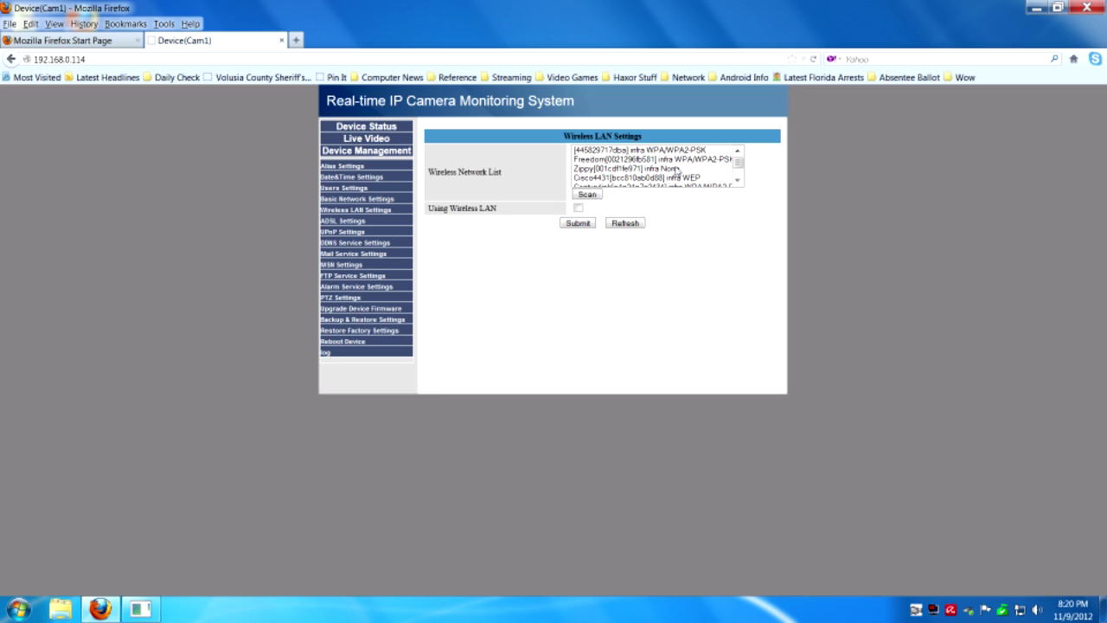
{"action": "scroll", "coordinate": [676, 171], "scroll_direction": "down", "scroll_amount": 4}
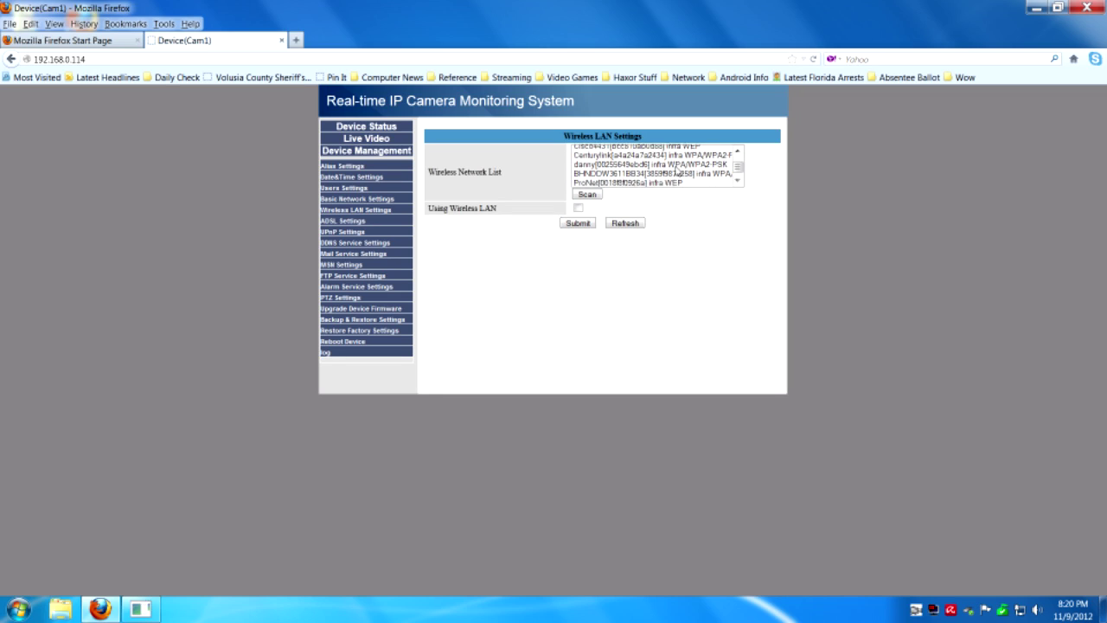
{"action": "left_click", "coordinate": [673, 182]}
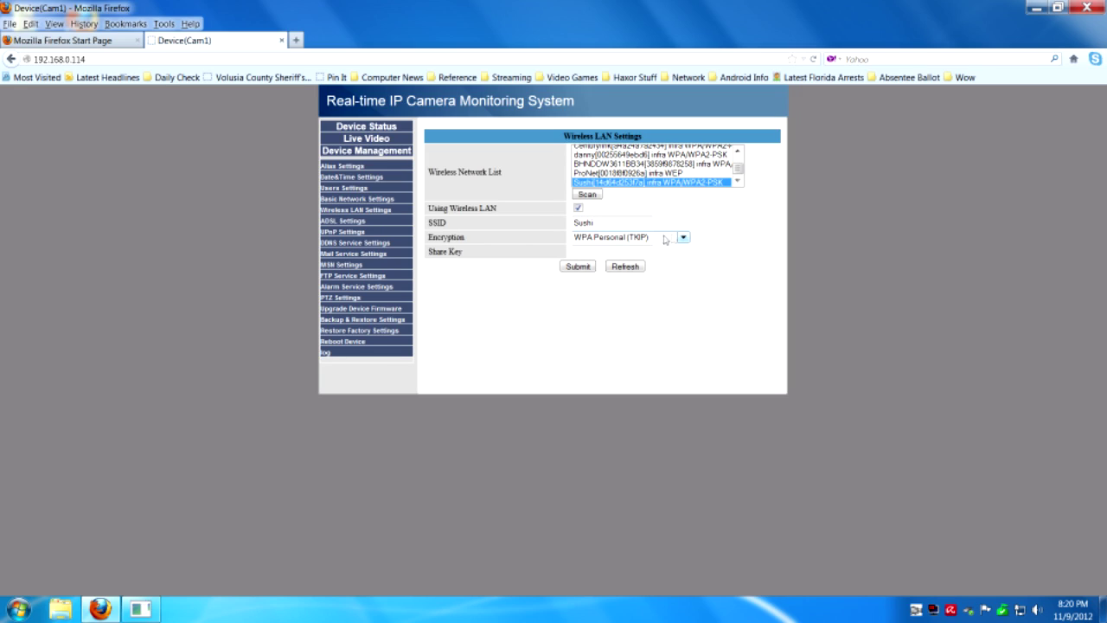
{"action": "left_click", "coordinate": [684, 237]}
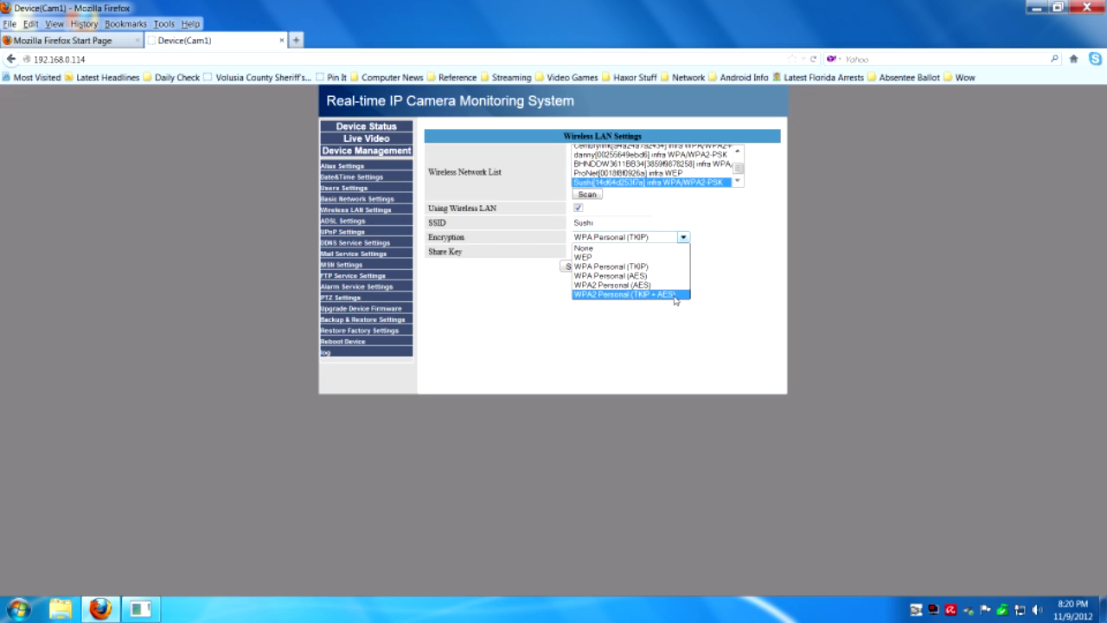
{"action": "left_click", "coordinate": [675, 295]}
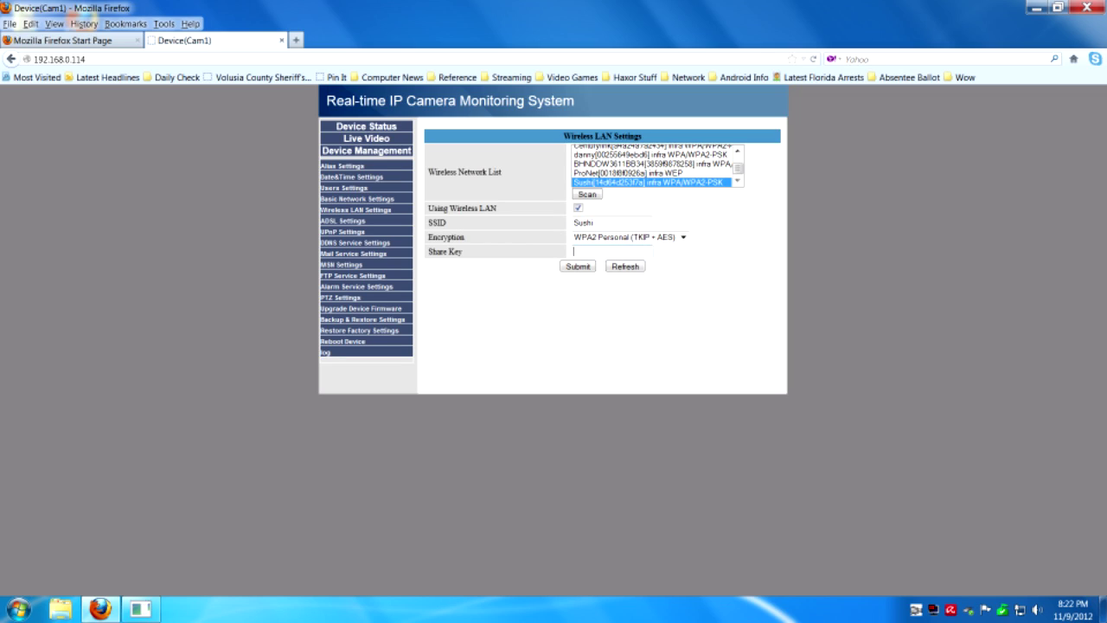
{"action": "type", "text": "12345"}
{"action": "left_click", "coordinate": [581, 267]}
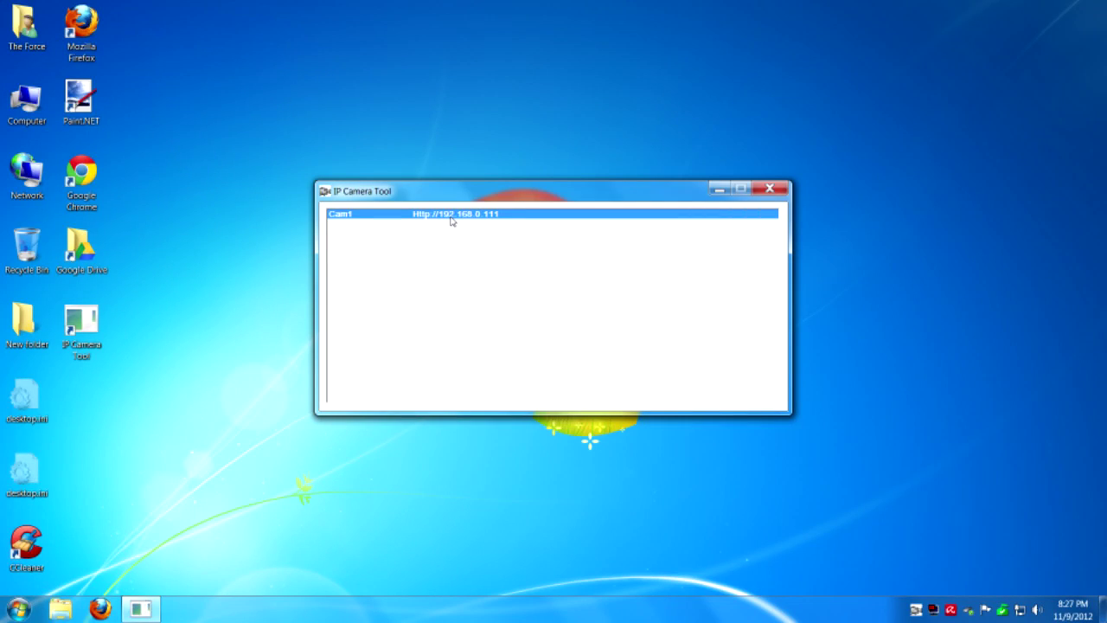
- Open Cam1 at 192.168.0.111, log in as admin via Server Push, and decline saving the password
{"action": "double_click", "coordinate": [451, 221]}
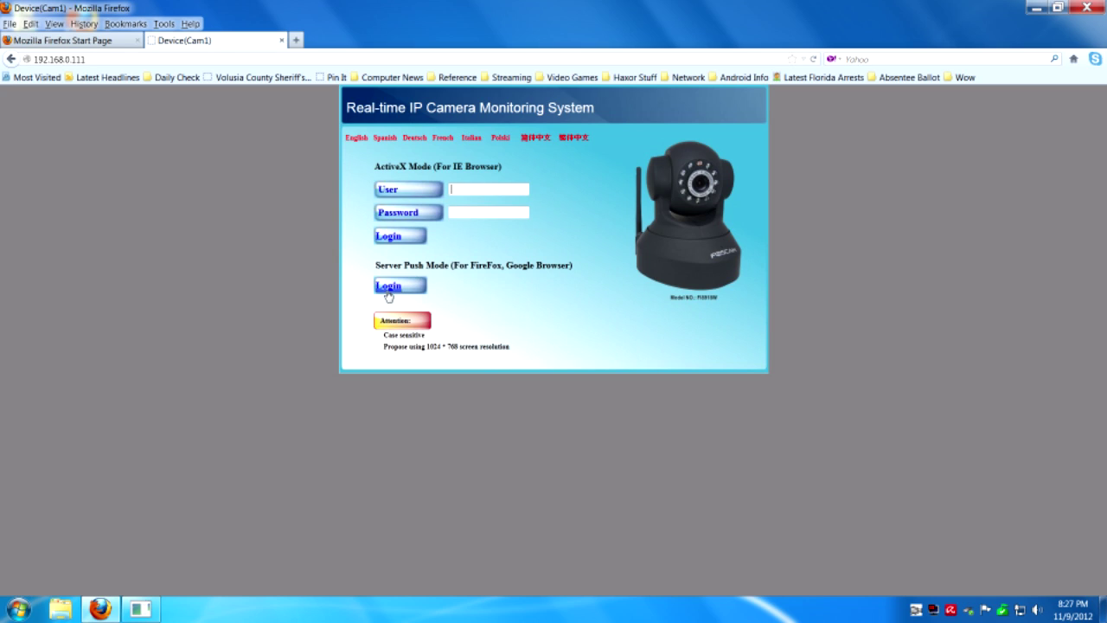
{"action": "left_click", "coordinate": [385, 288]}
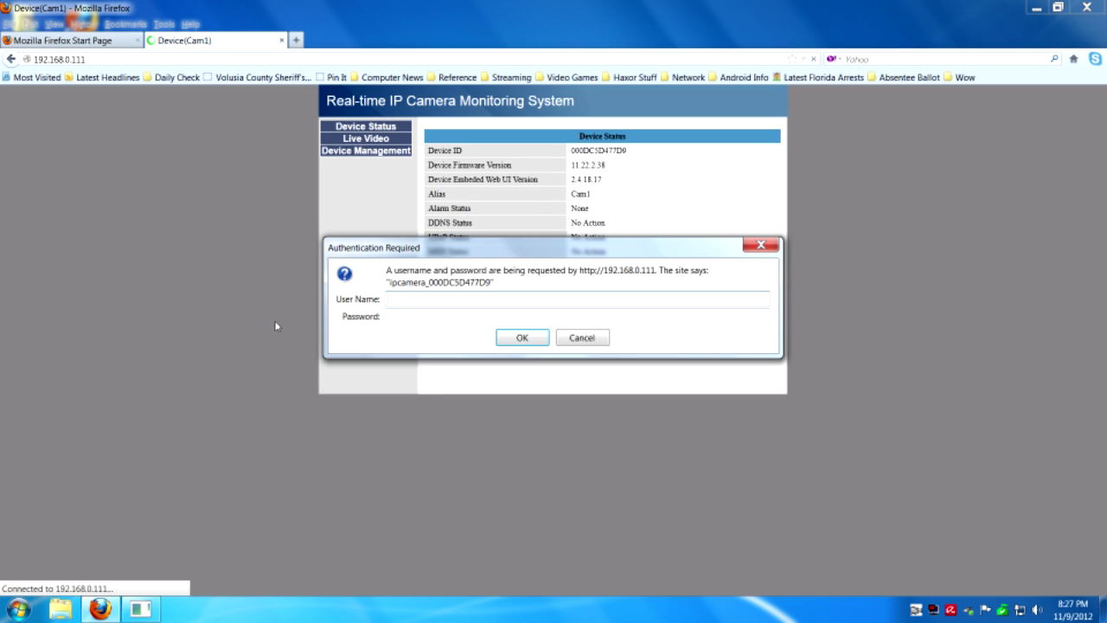
{"action": "type", "text": "admin"}
{"action": "key", "text": "Tab"}
{"action": "type", "text": "******"}
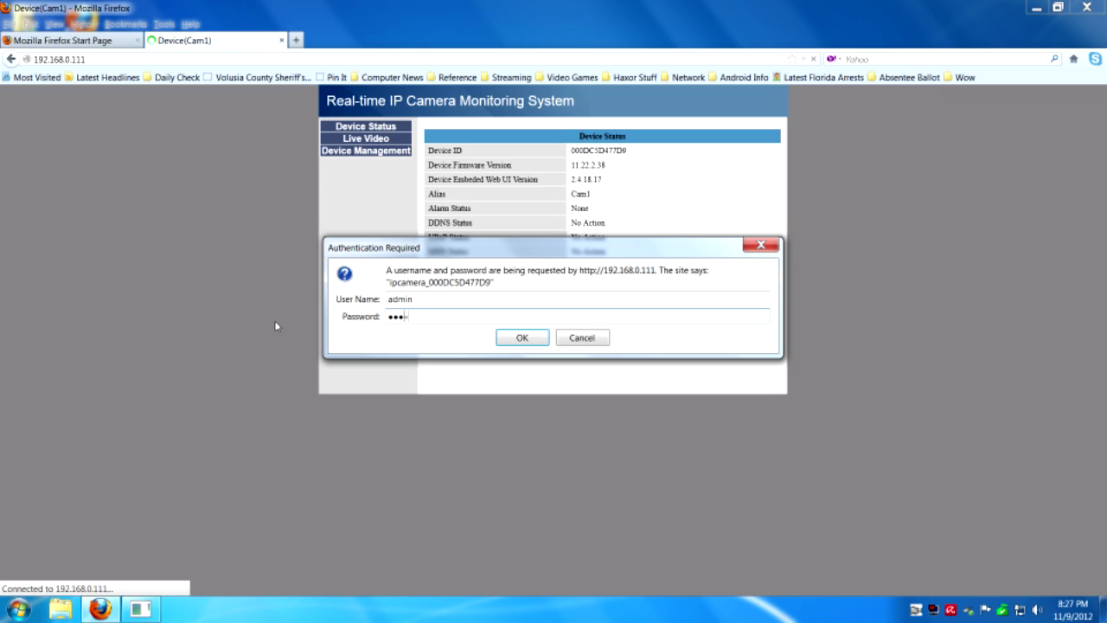
{"action": "key", "text": "Return"}
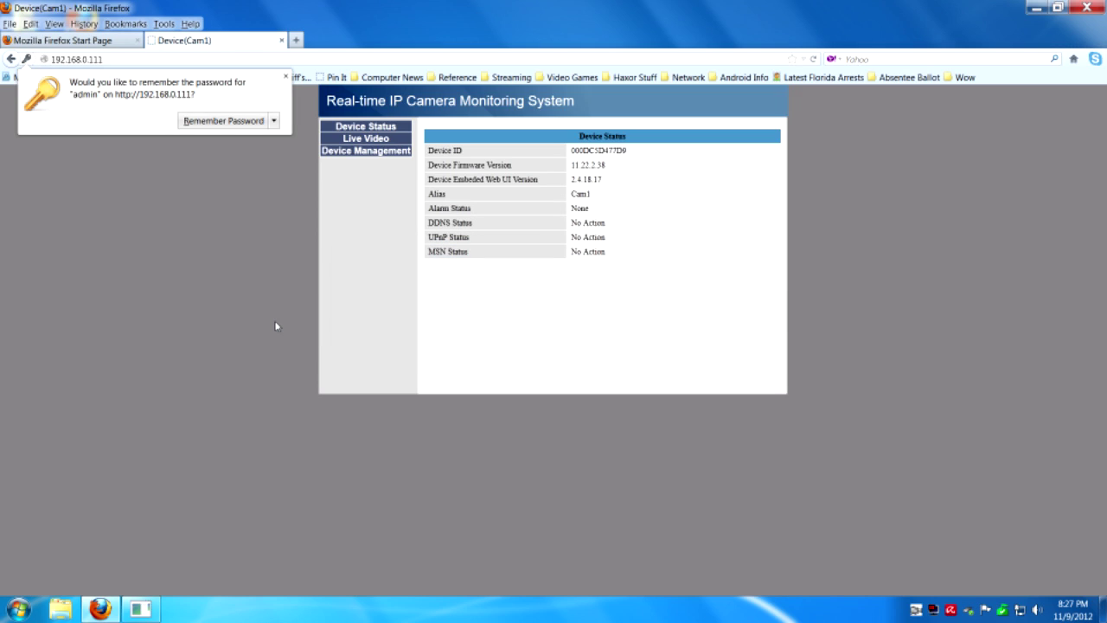
{"action": "left_click", "coordinate": [274, 123]}
{"action": "left_click", "coordinate": [279, 138]}
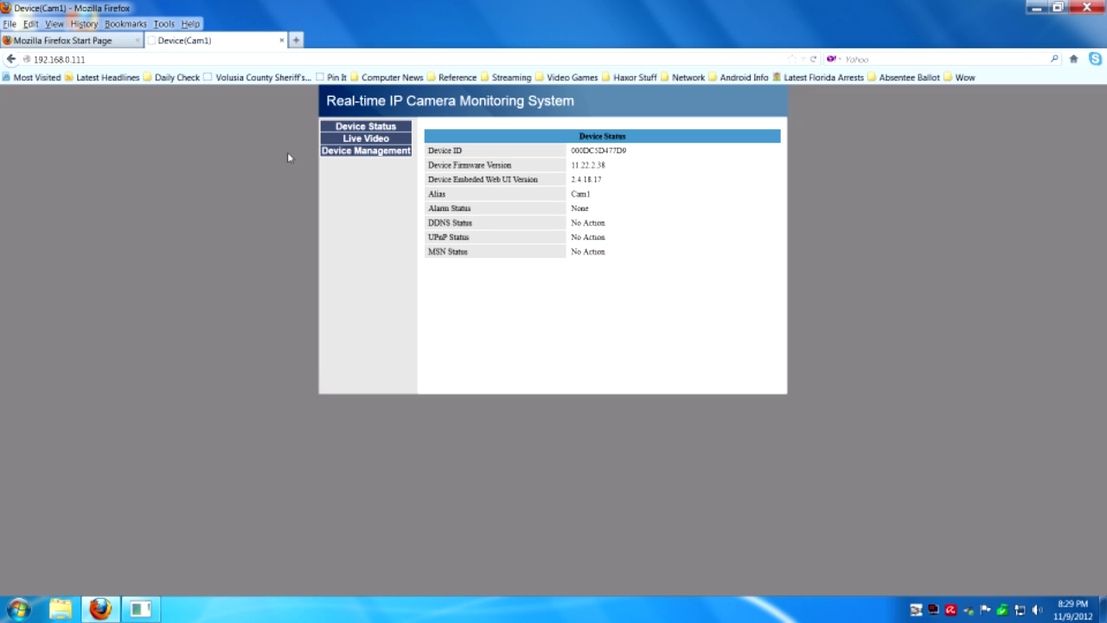
- Open the Live Video page to stream Cam1's feed at 640*480 over Wi-Fi
{"action": "left_click", "coordinate": [387, 140]}
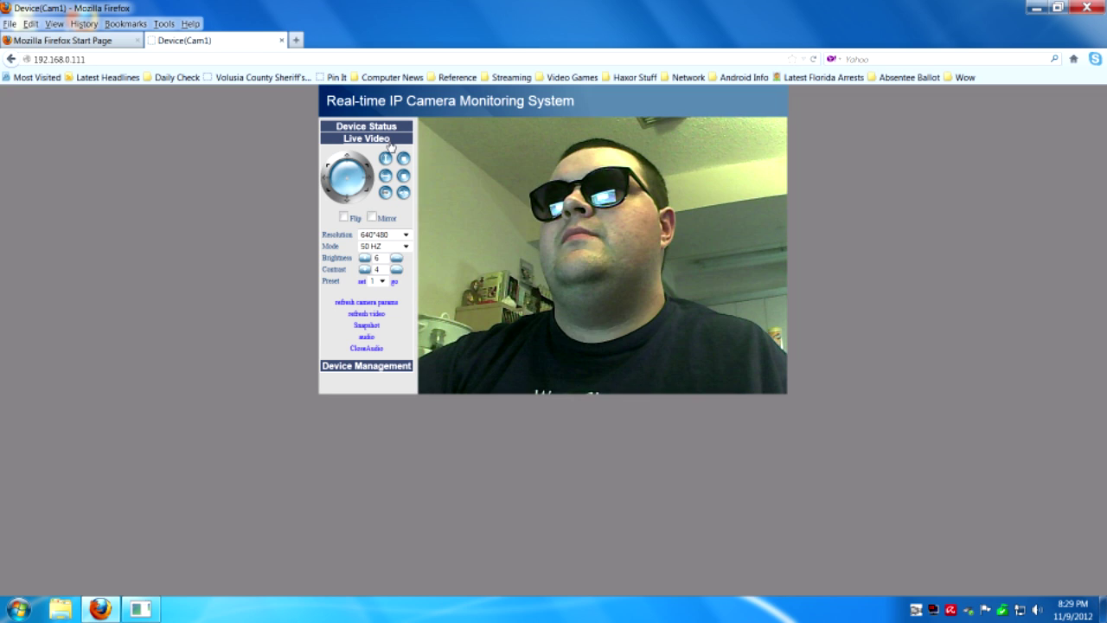